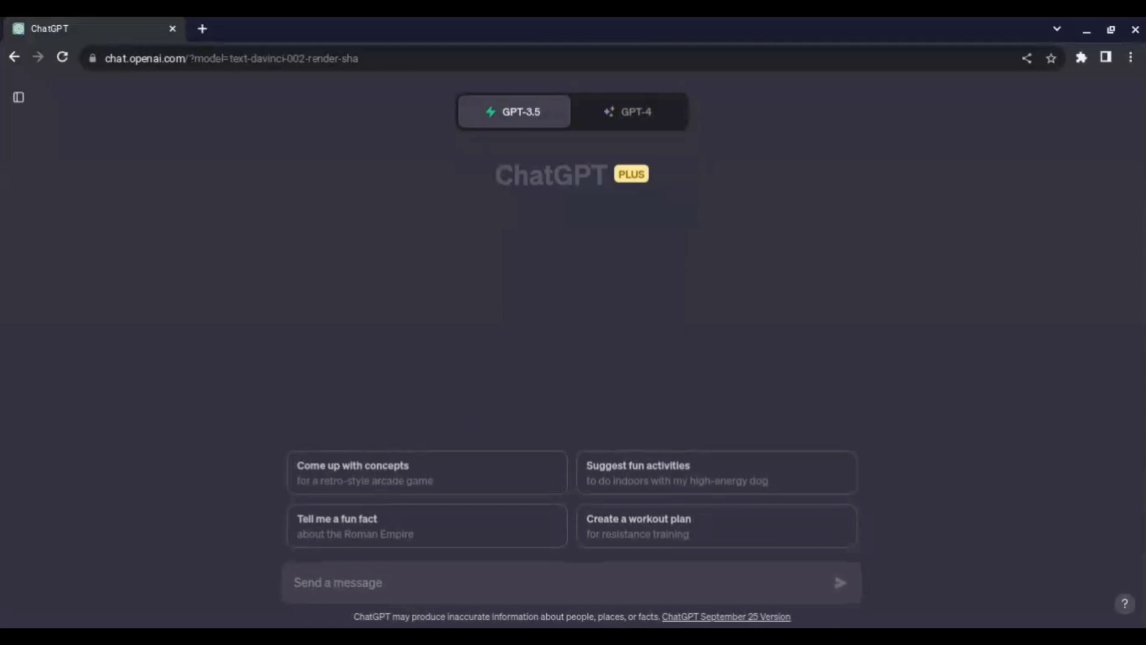
View GPT-4's modes, then switch the model back to GPT-3.5
left_click(611, 111)
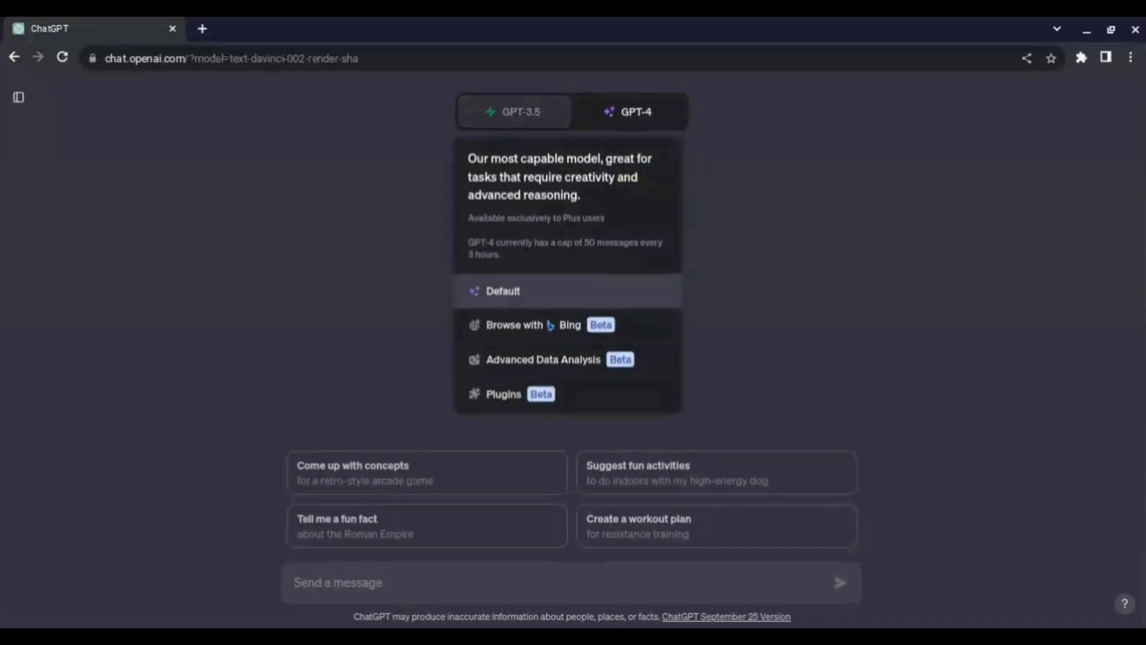
left_click(523, 114)
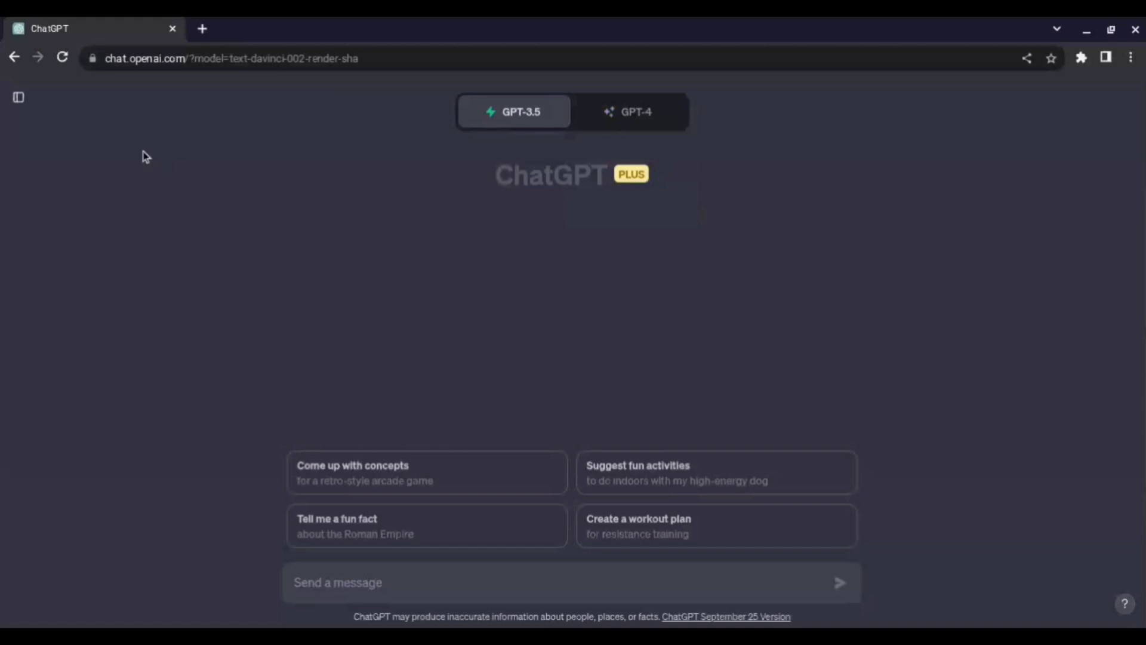
Select GPT-4 for the chat and open Settings & Beta from the account menu
left_click(605, 121)
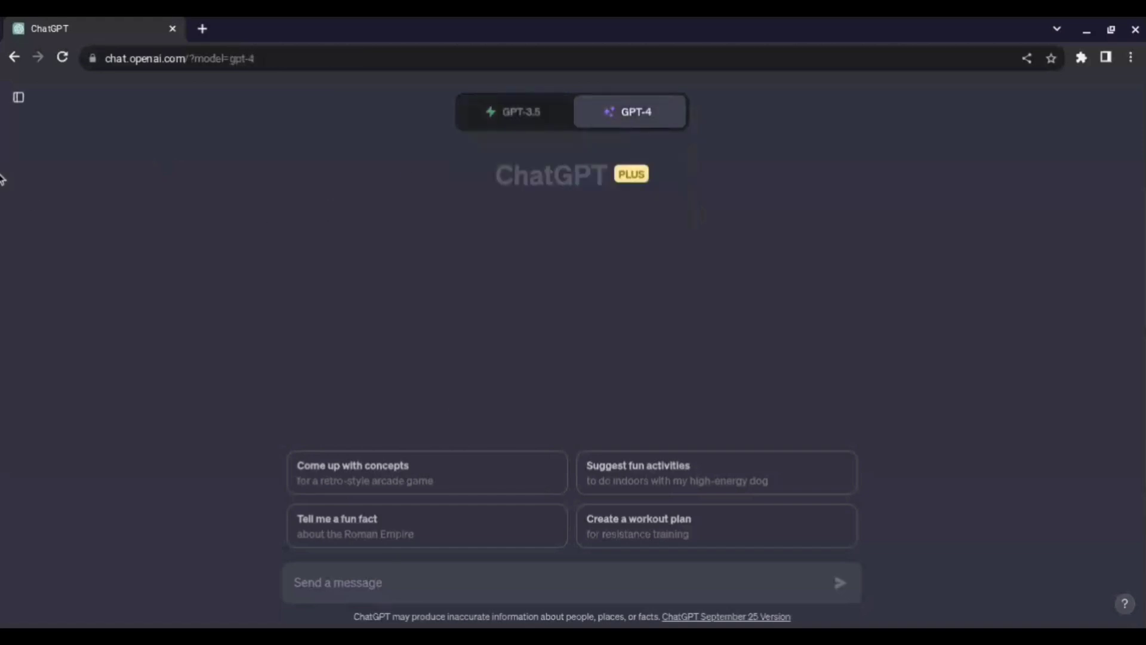
left_click(17, 102)
scroll(110, 400, "down", 10)
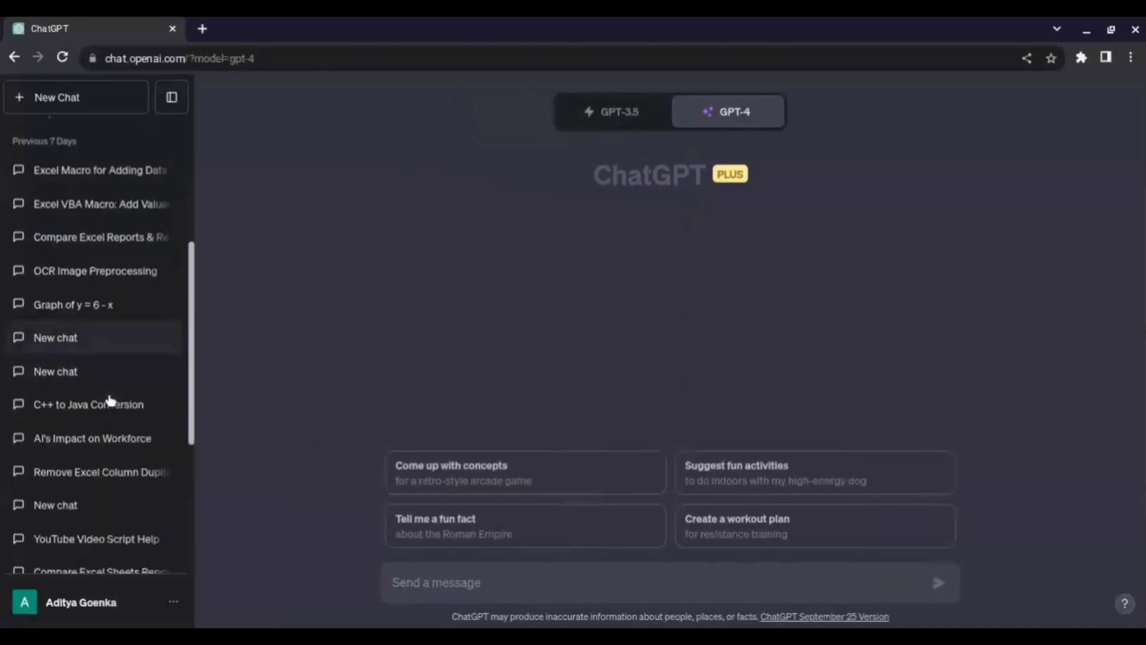
scroll(107, 401, "down", 1)
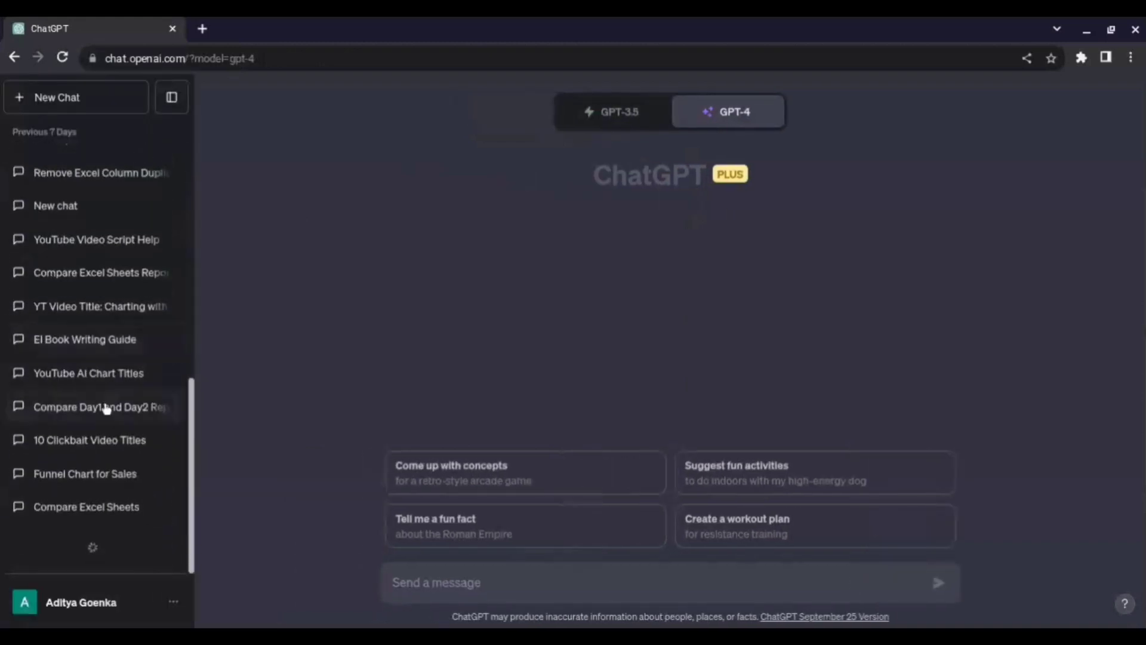
left_click(172, 606)
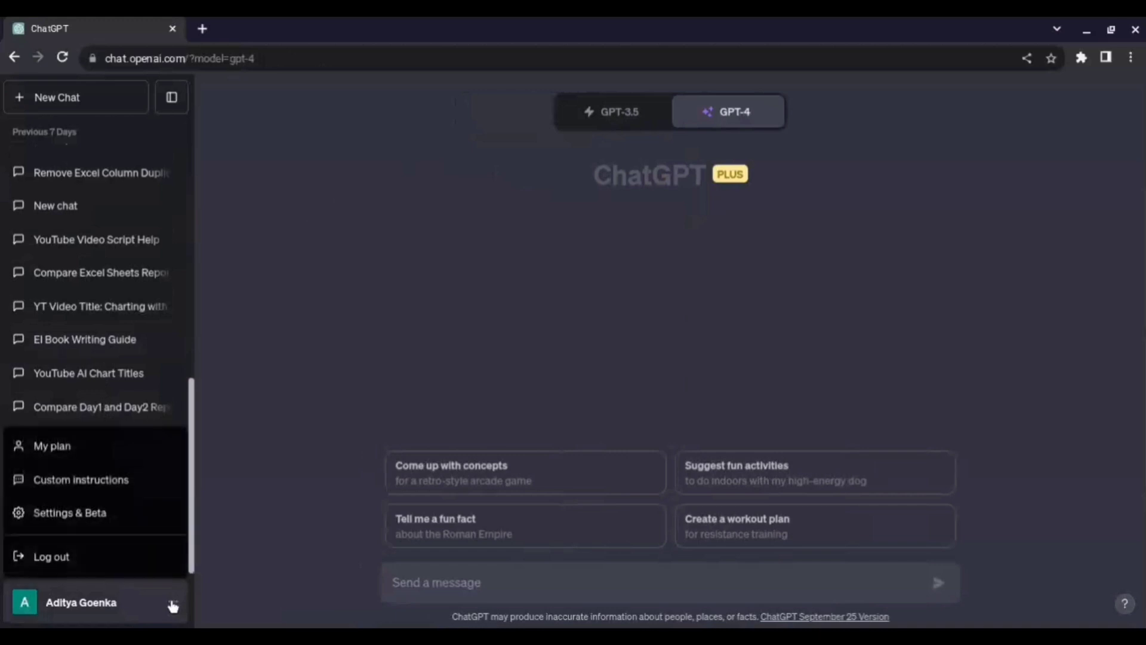
left_click(103, 527)
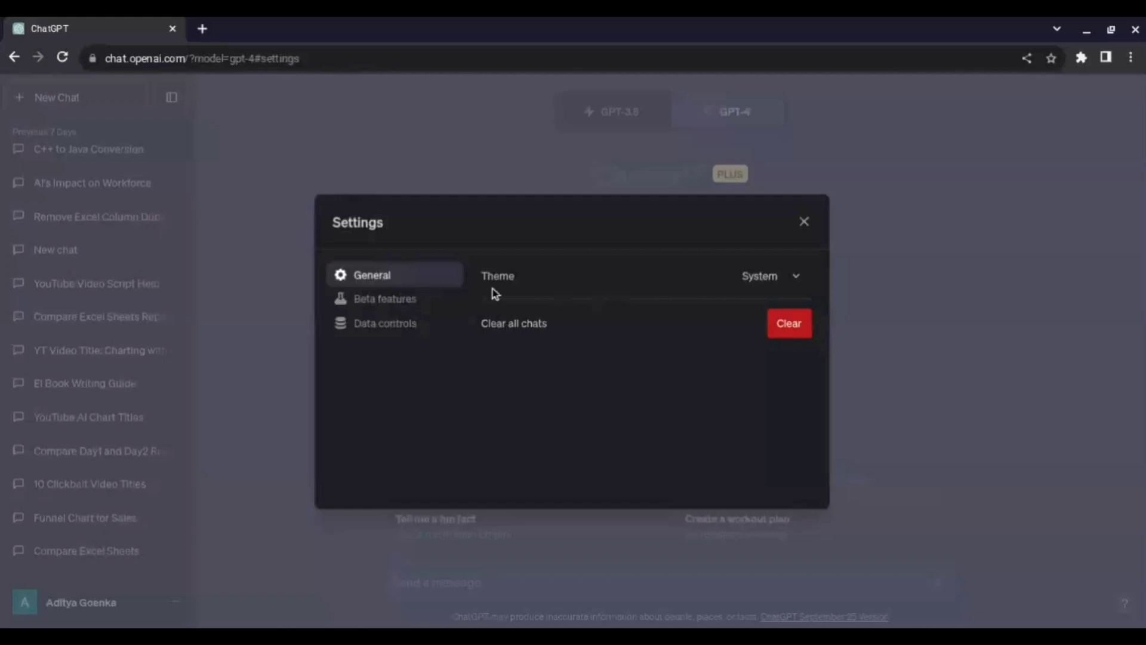
Toggle the Plugins beta feature off and back on, then close Settings and the sidebar
left_click(418, 307)
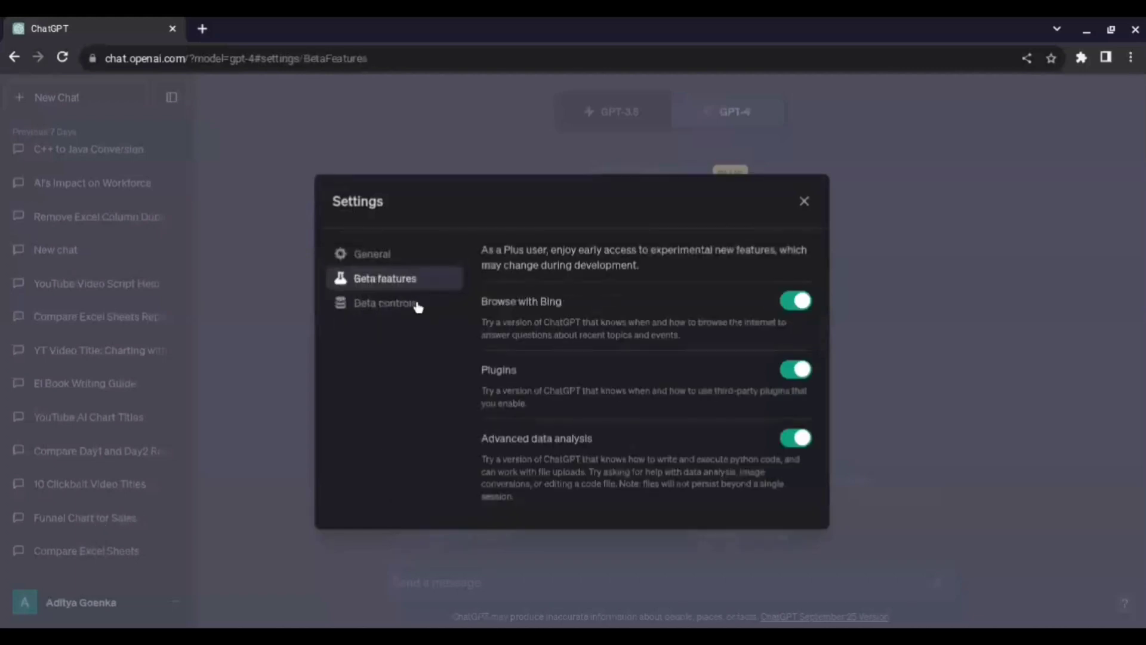
left_click(798, 371)
left_click(798, 369)
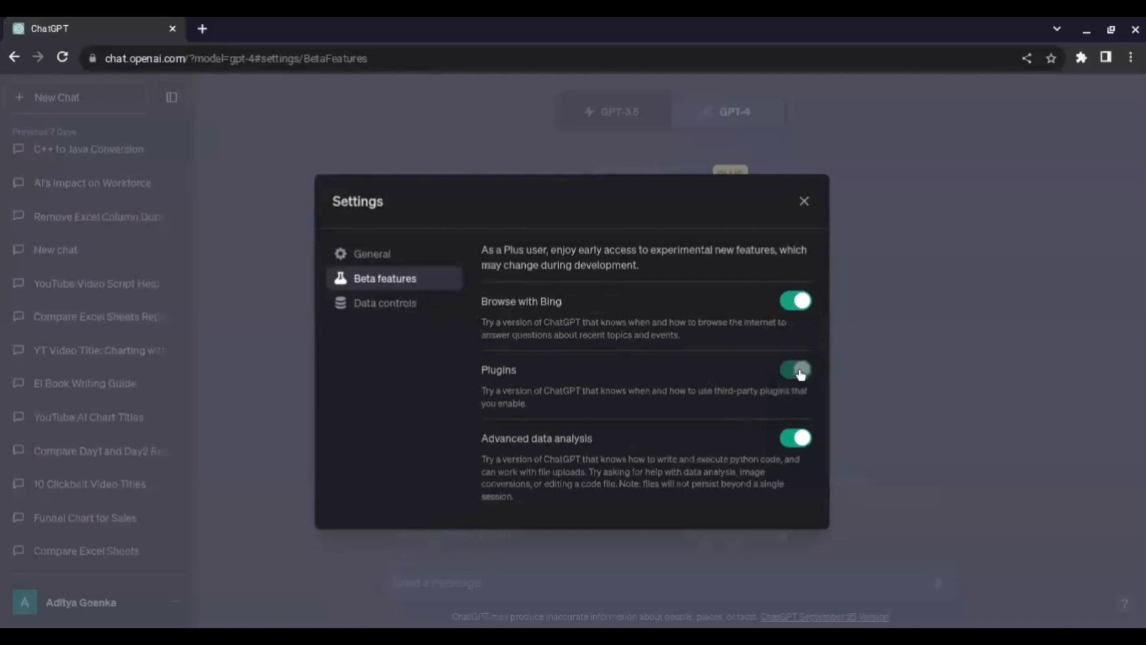
left_click(804, 201)
left_click(172, 96)
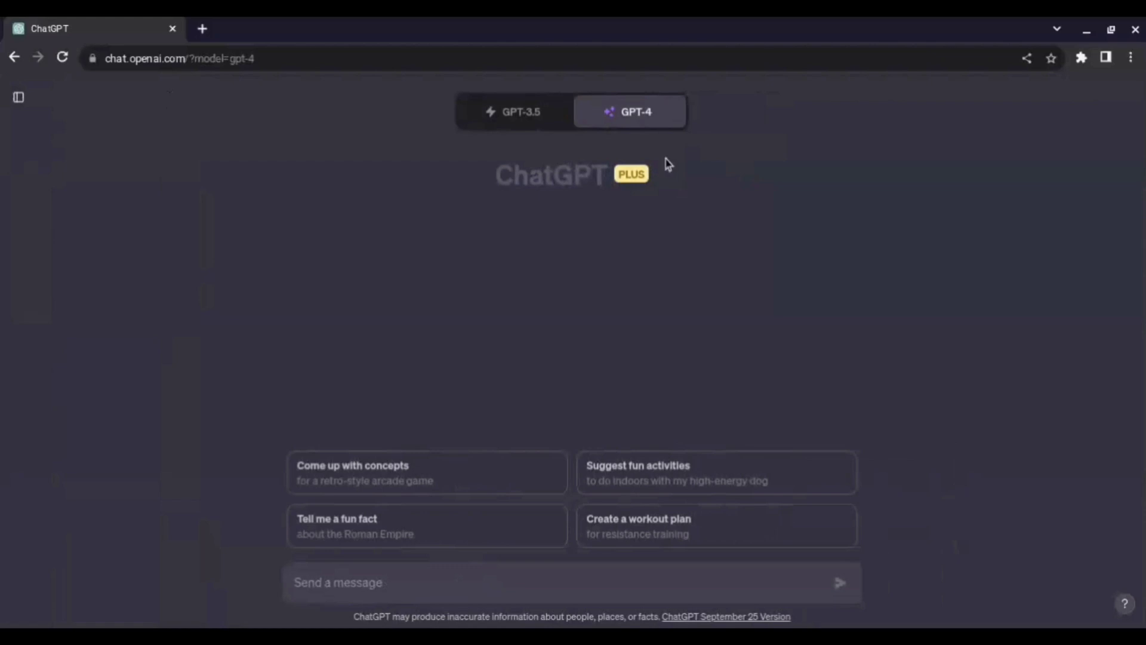
Switch the GPT-4 model to Plugins mode
mouse_move(639, 119)
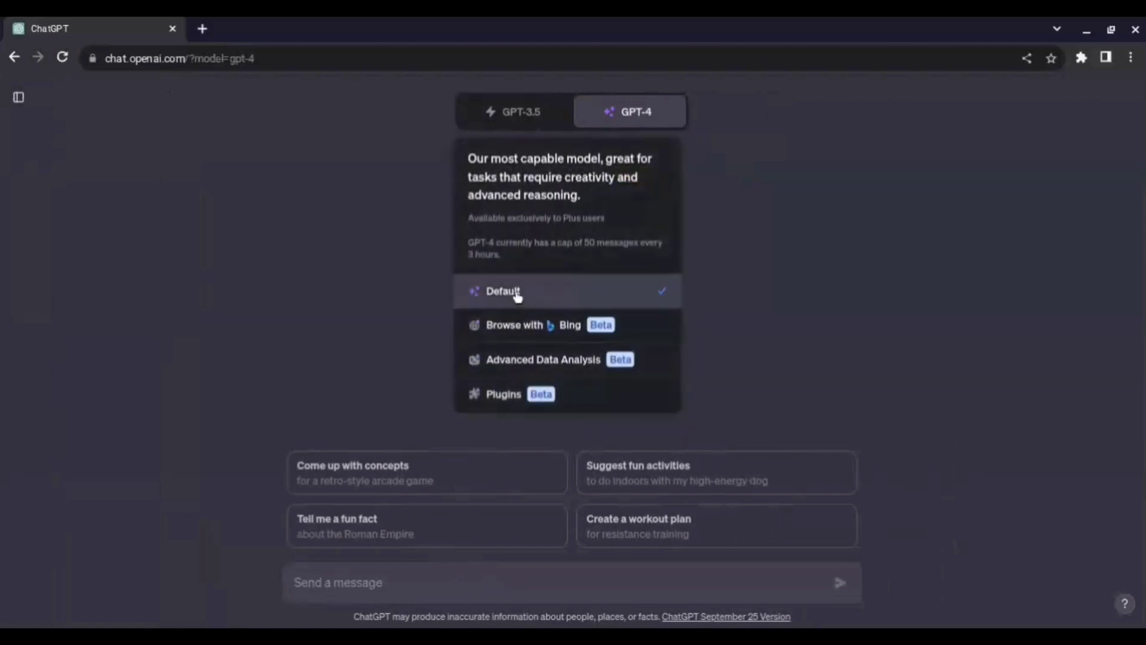
left_click(534, 404)
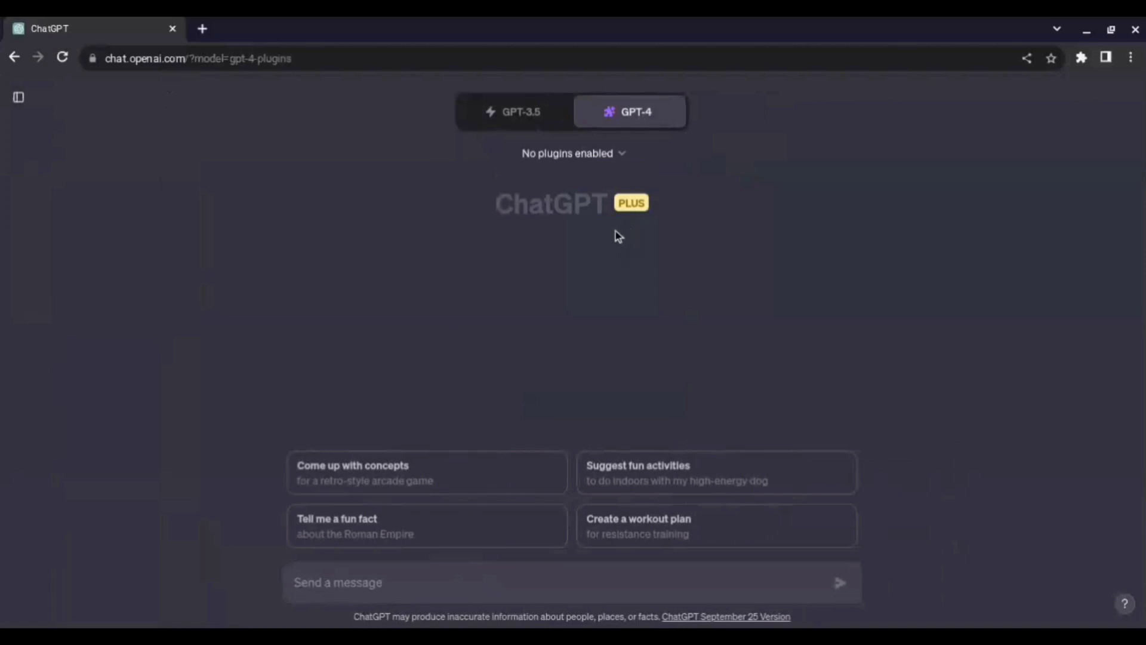
Browse the installed plugins list, from Canva through Wolfram, down to the Plugin store link
left_click(627, 163)
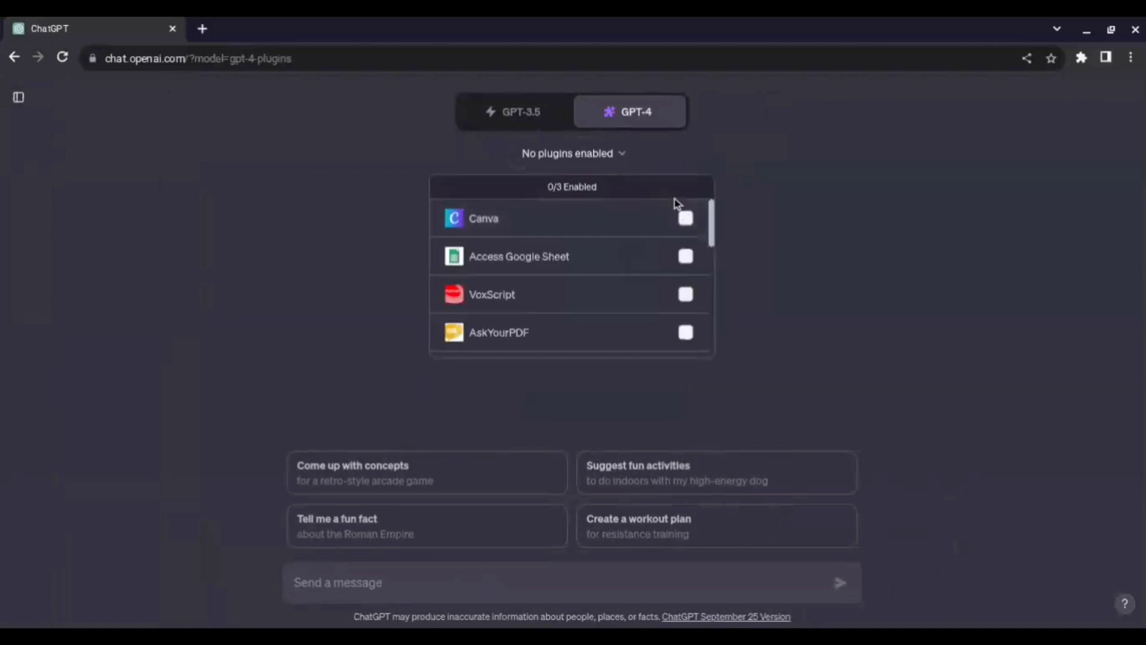
scroll(636, 266, "down", 8)
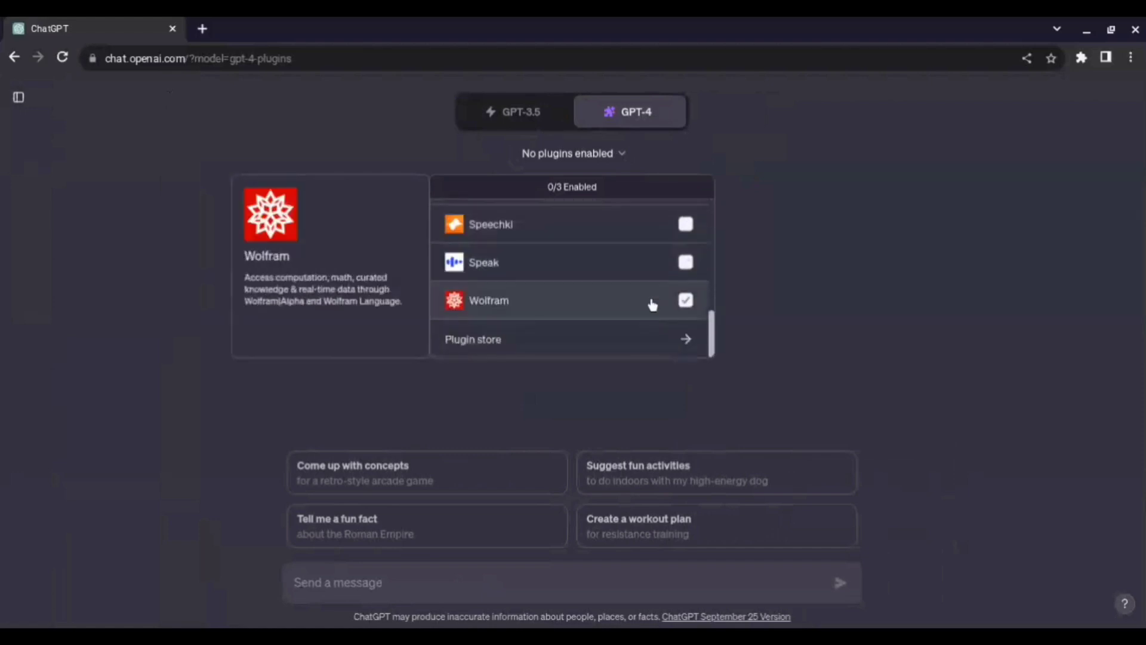
scroll(657, 313, "up", 8)
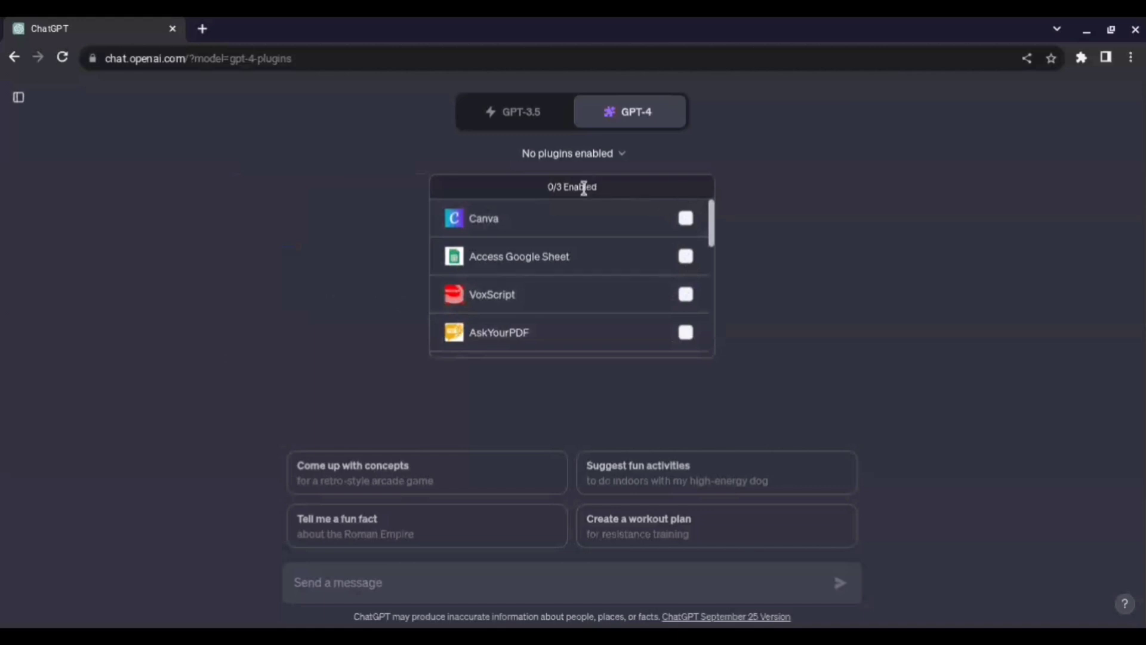
left_click_drag(554, 187, 636, 177)
left_click(616, 157)
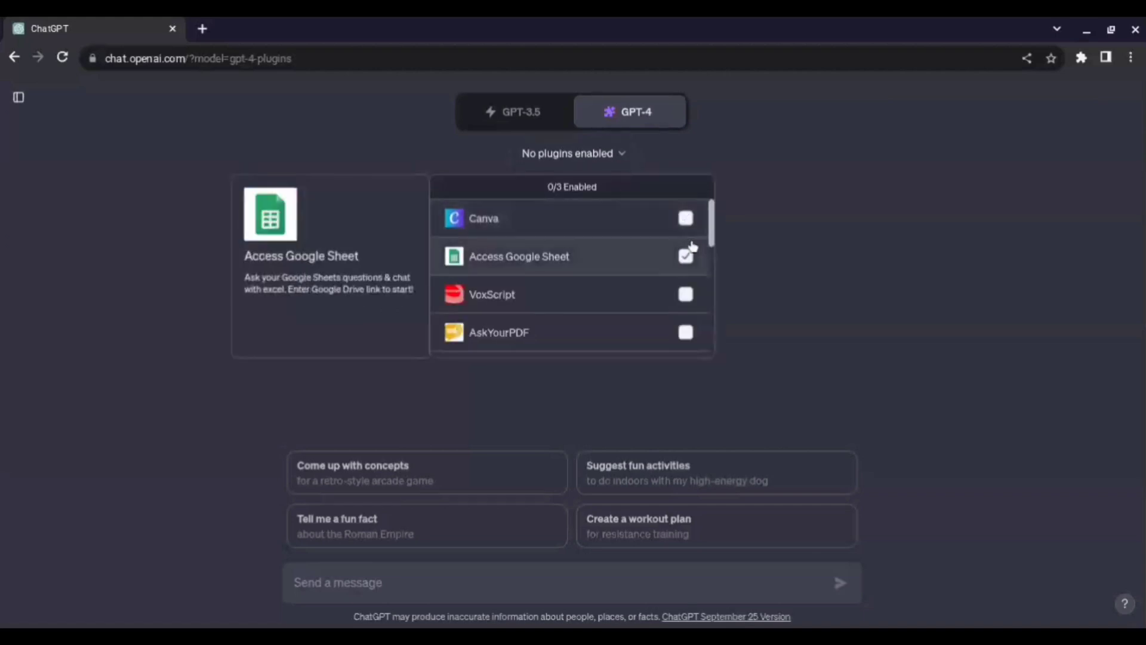
scroll(585, 240, "down", 1)
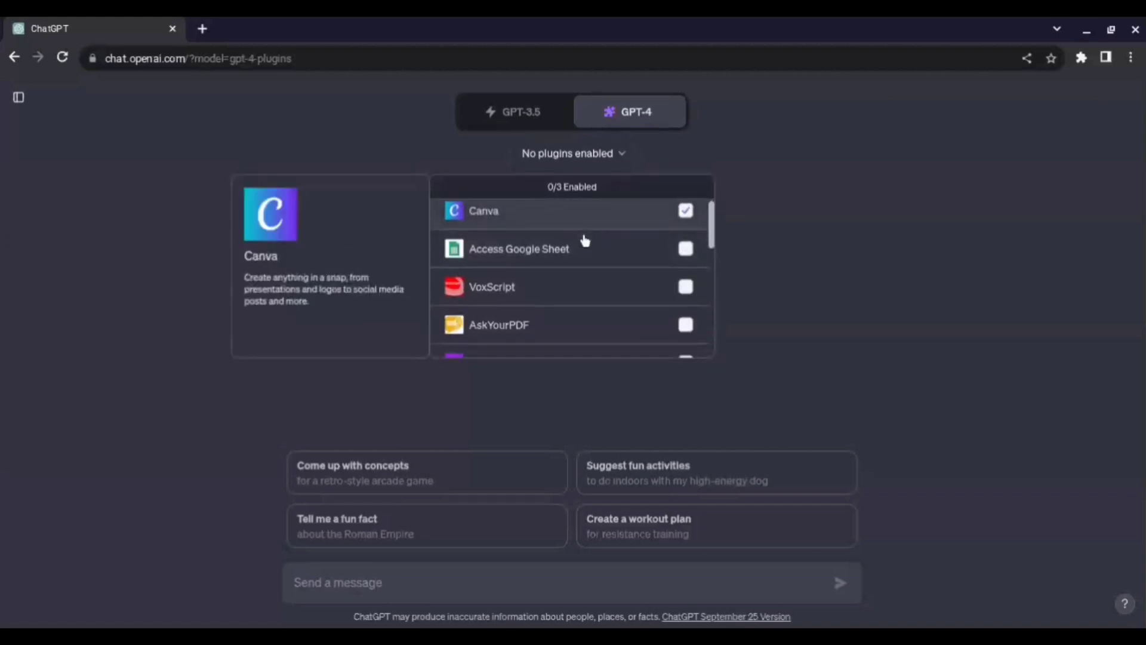
scroll(584, 240, "up", 1)
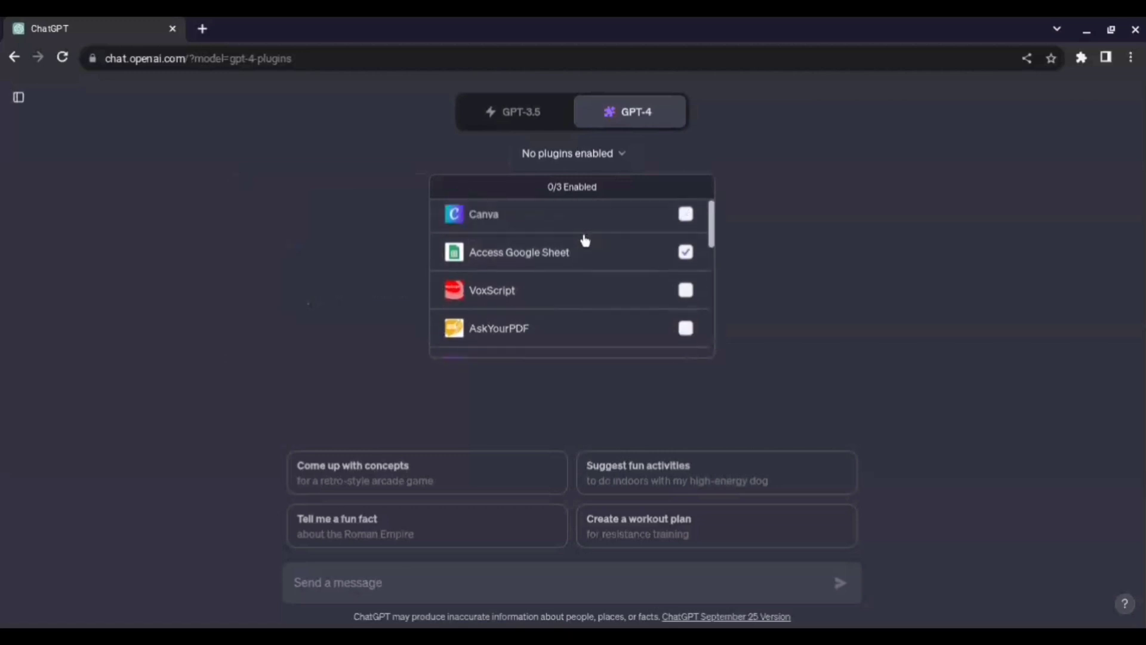
scroll(610, 233, "down", 10)
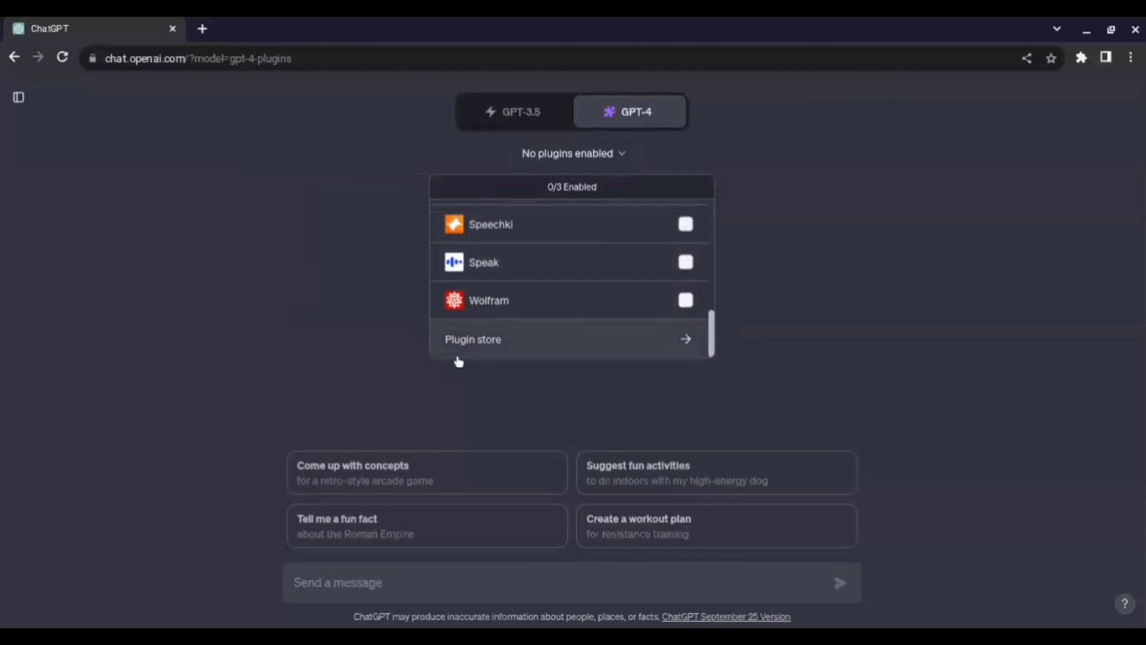
left_click(487, 354)
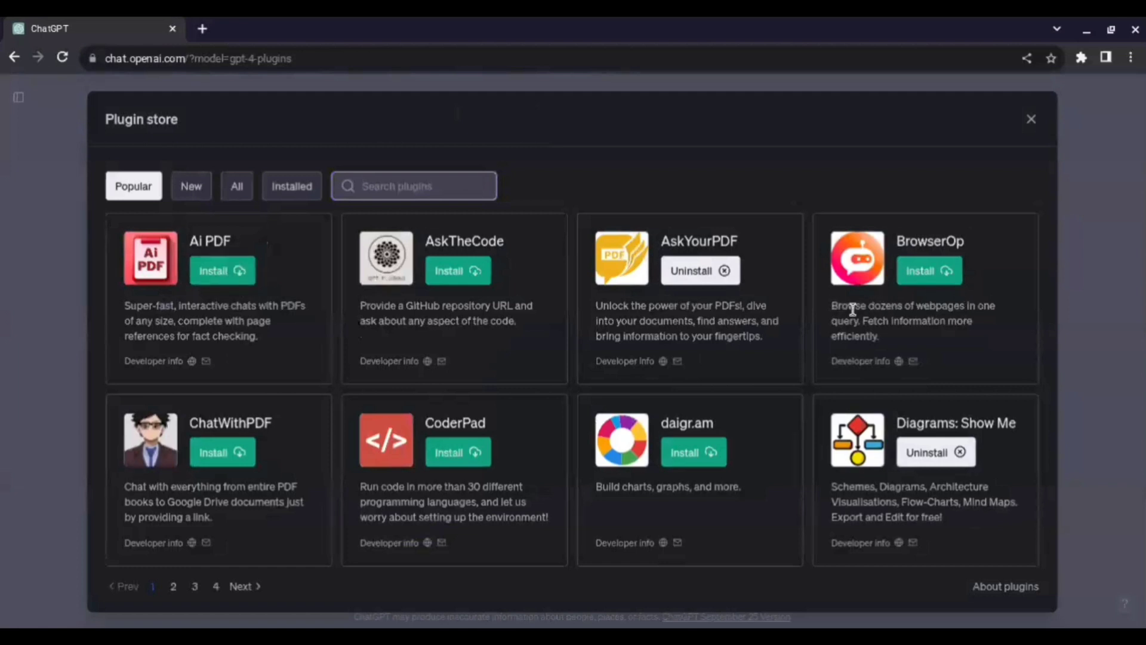
left_click(173, 588)
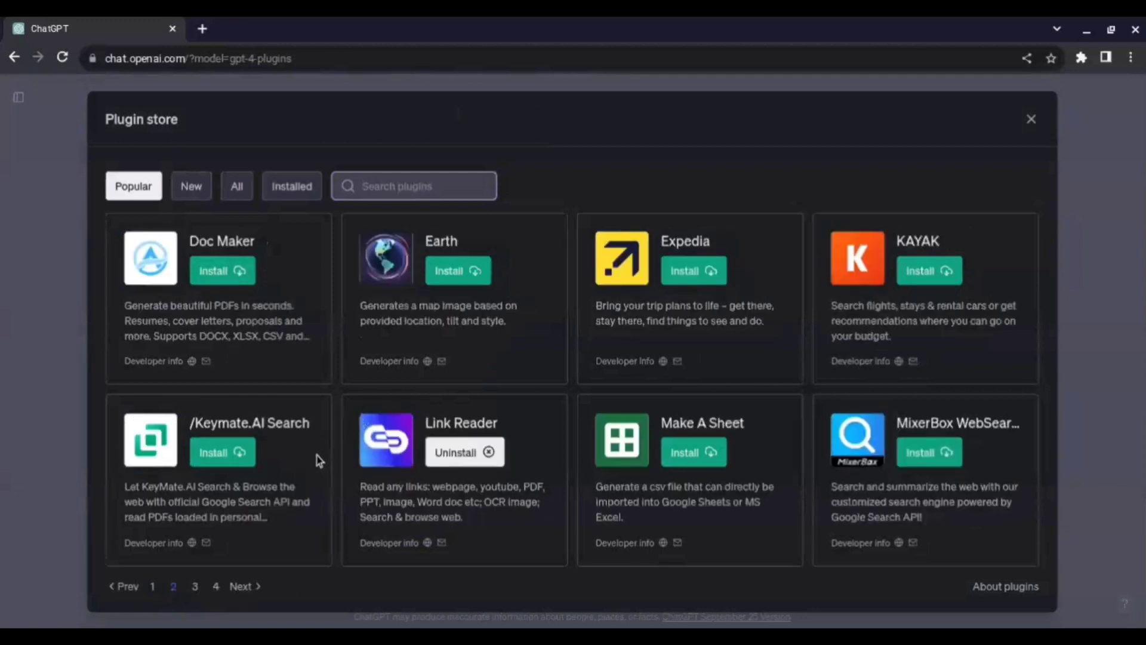
left_click(195, 590)
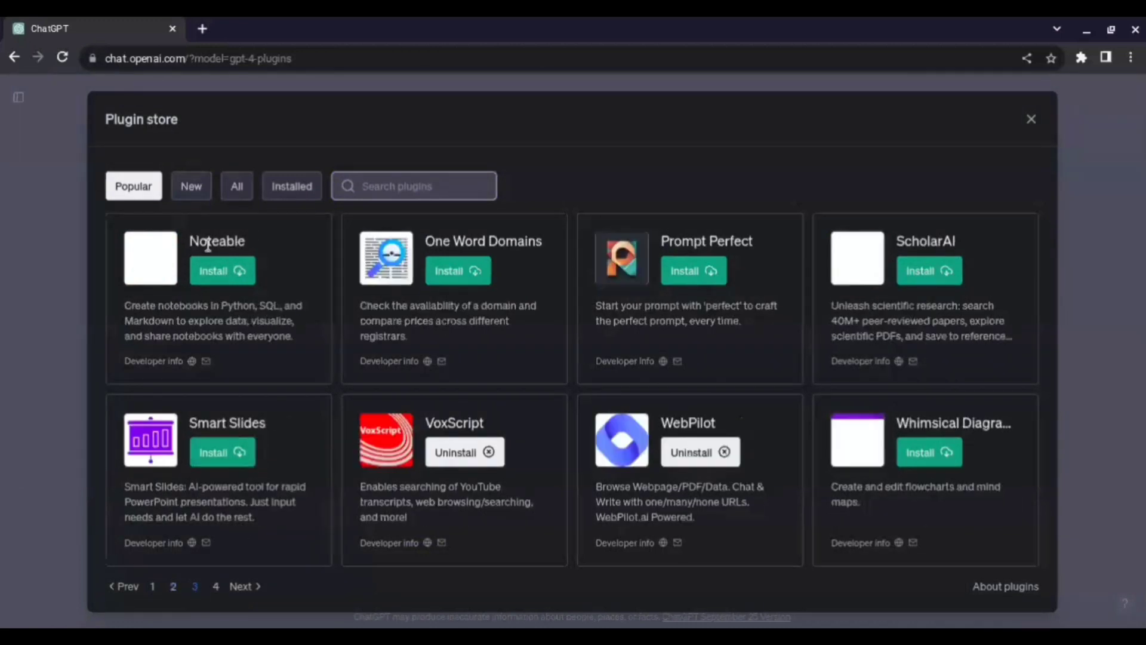
left_click(182, 197)
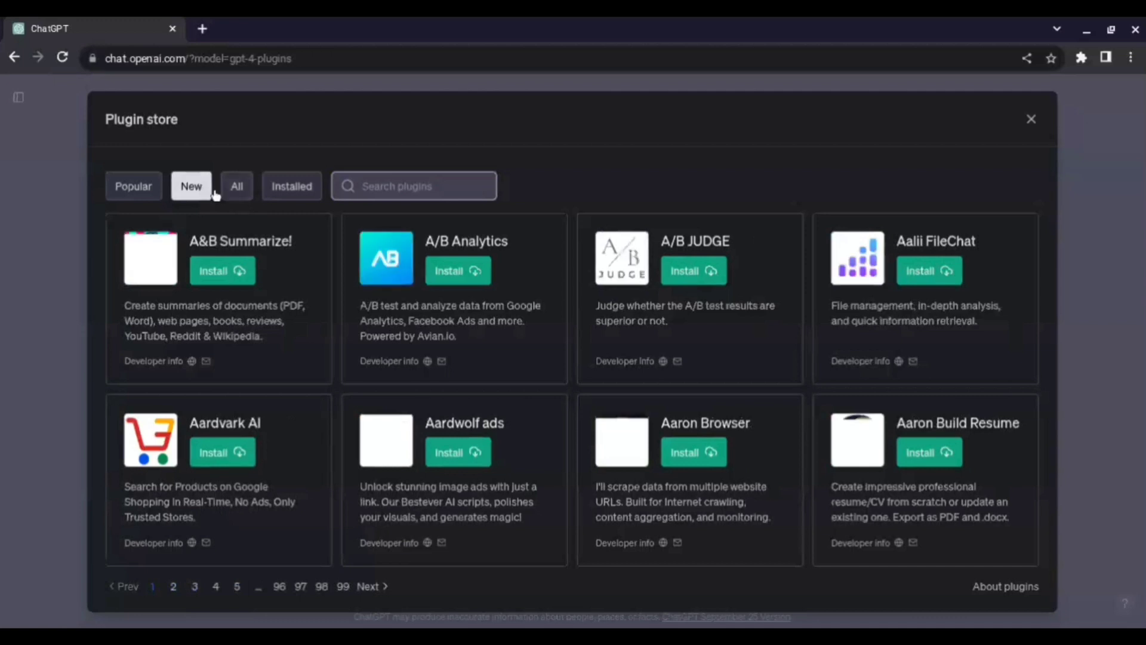
left_click(309, 190)
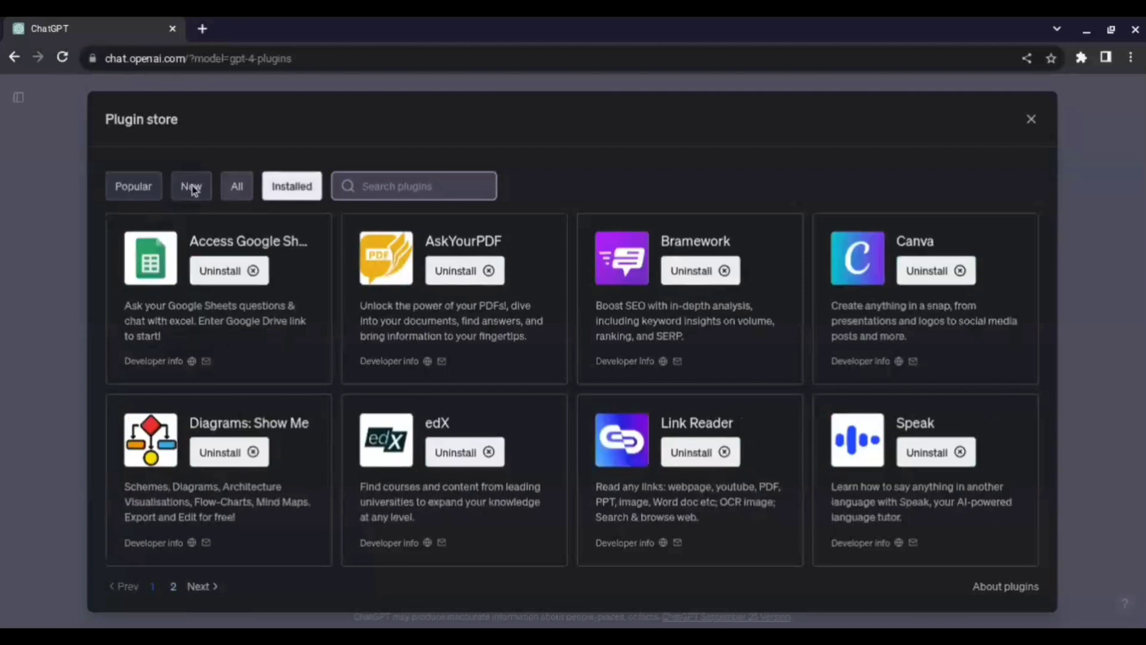
left_click(134, 182)
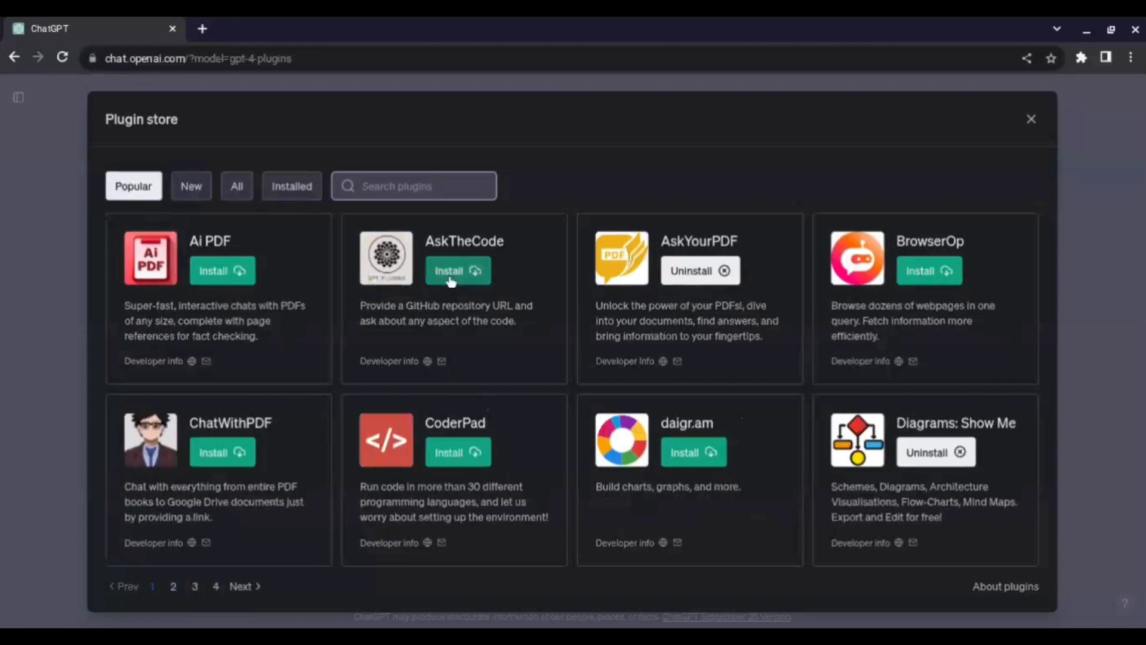
Search the plugin store for 'canva' to find the already-installed Canva plugin
left_click(427, 185)
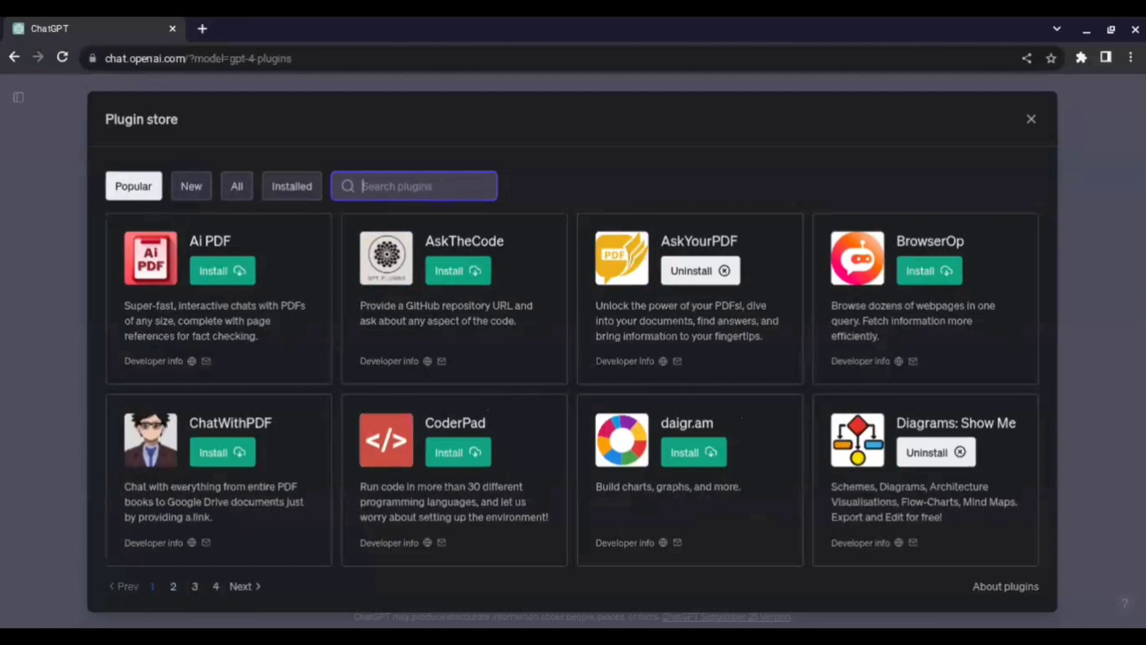
type("canva")
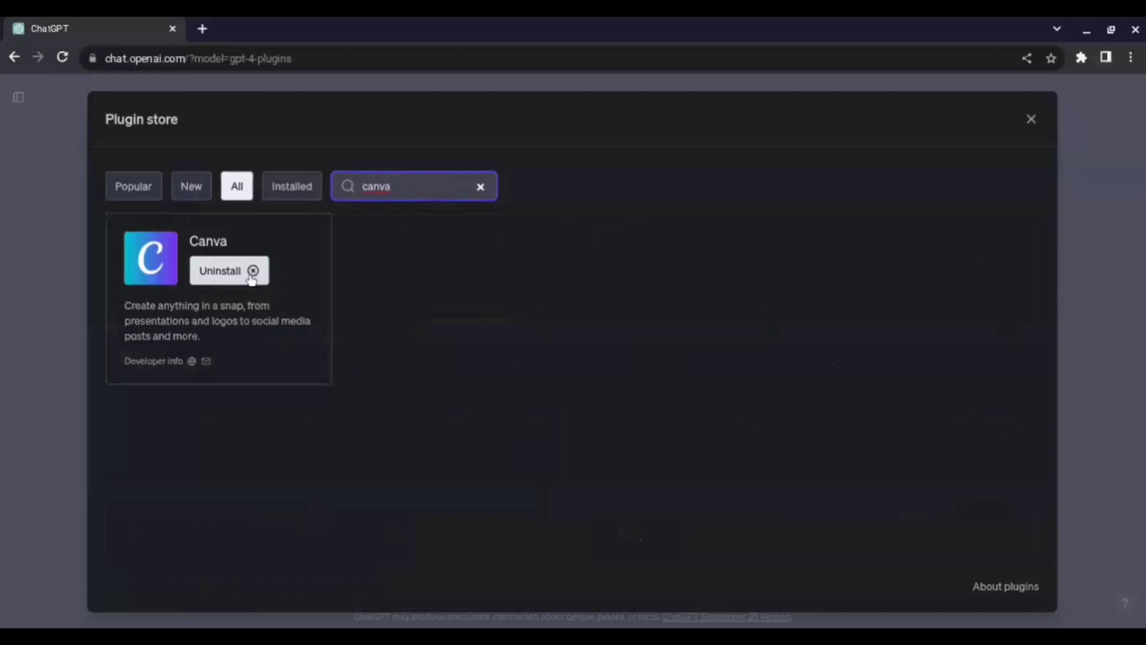
Close the Plugin store and enable the Canva plugin (1/3) for the chat
left_click(1030, 120)
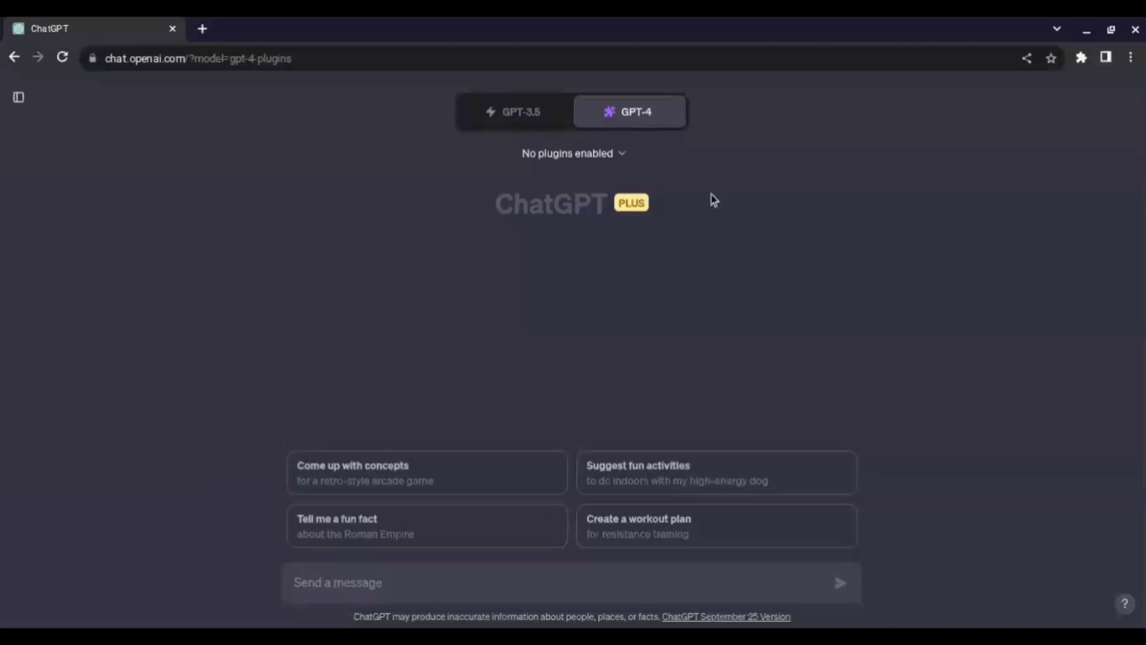
left_click(608, 156)
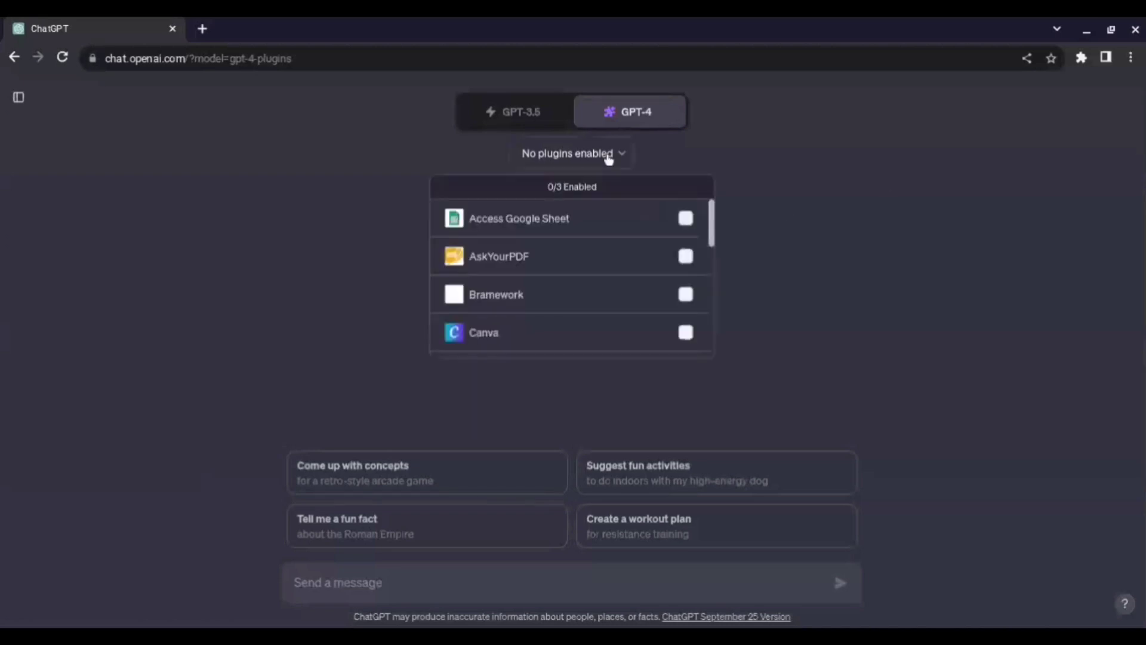
left_click(682, 334)
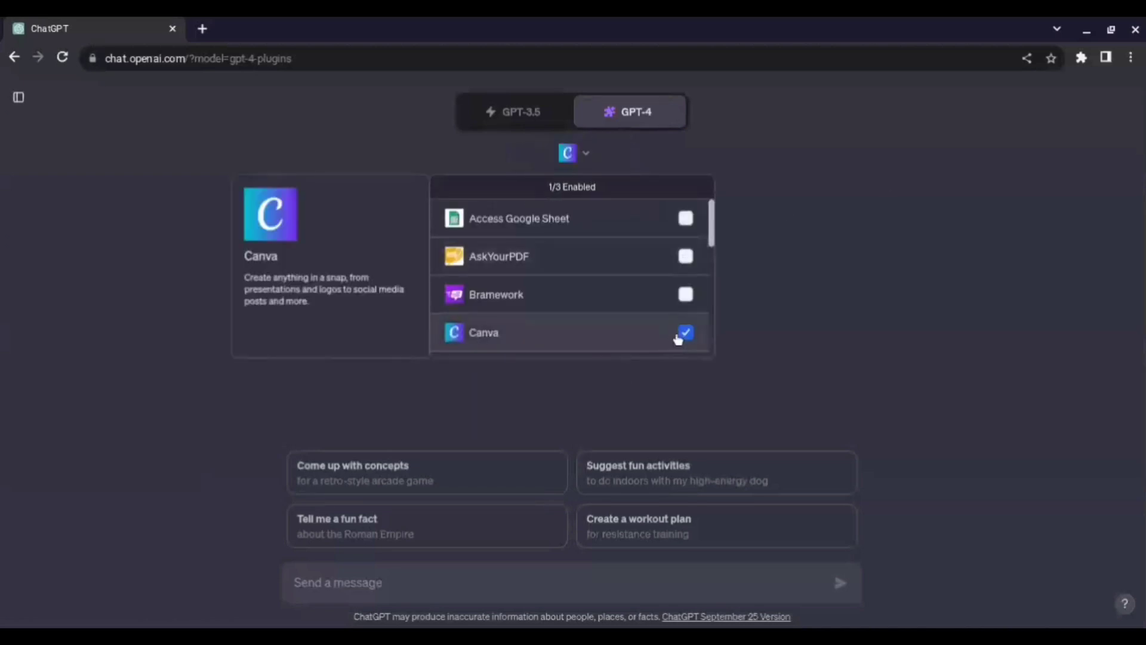
left_click(912, 302)
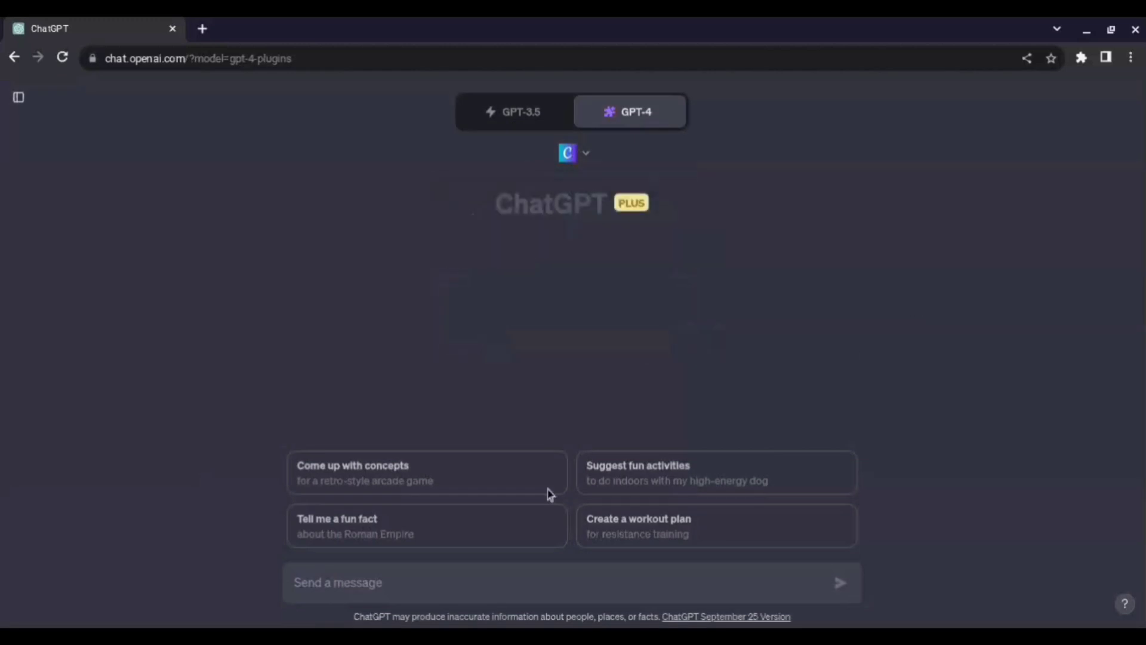
Type the message 'help me make a youtube thumbnail for AI' without sending it
left_click(441, 582)
type("help me  ma")
key("BackSpace")
key("BackSpace")
type("make a youtube thumbnail")
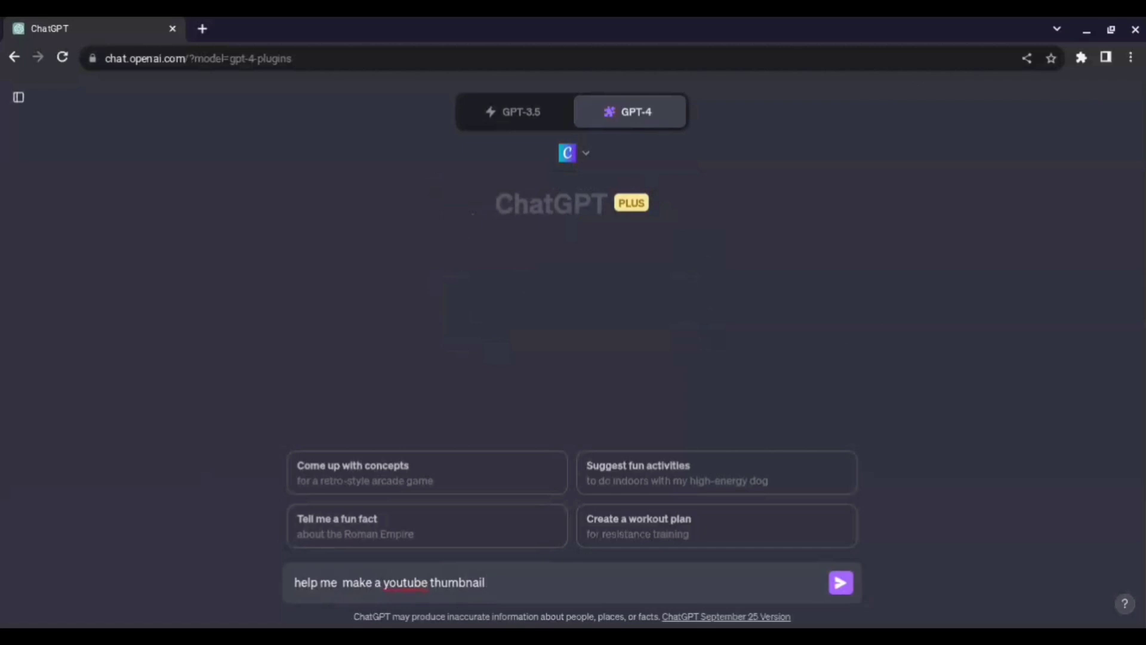
type(" for AI")
Send the thumbnail request and stop the reply after three Canva YouTube thumbnail templates
key("Return")
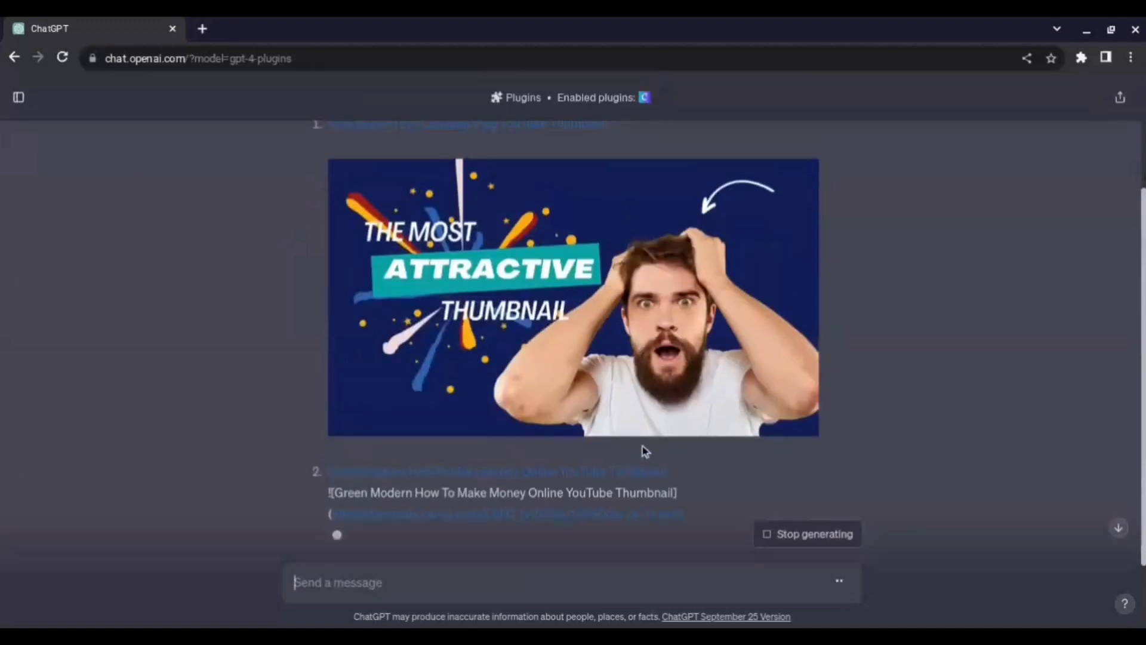
scroll(657, 471, "up", 2)
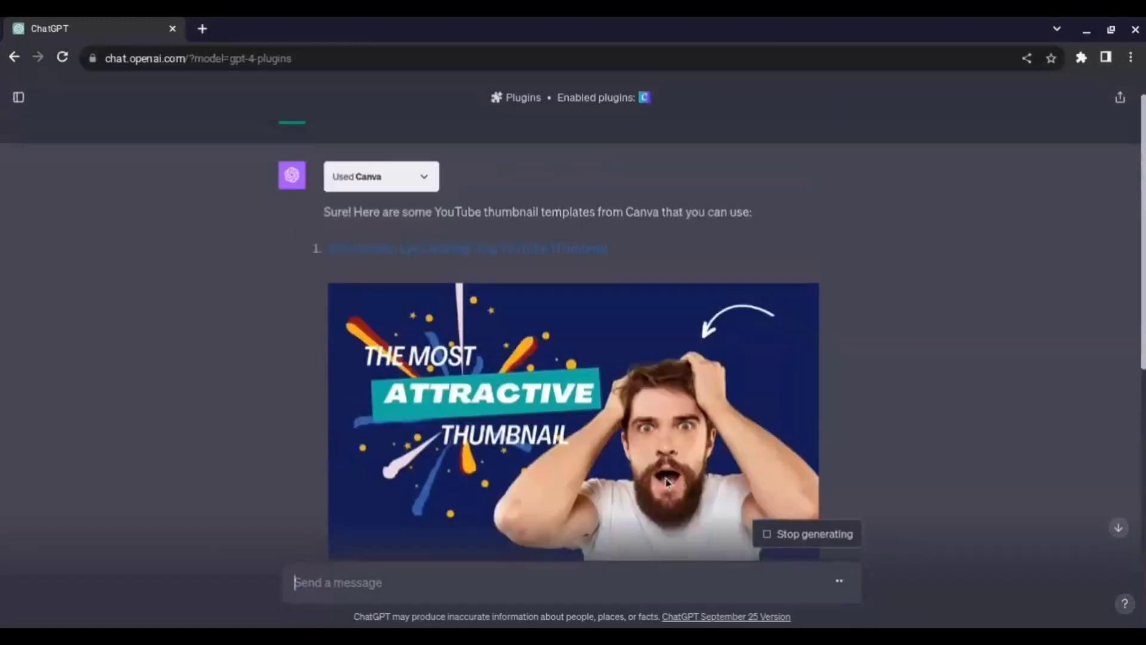
scroll(666, 482, "down", 7)
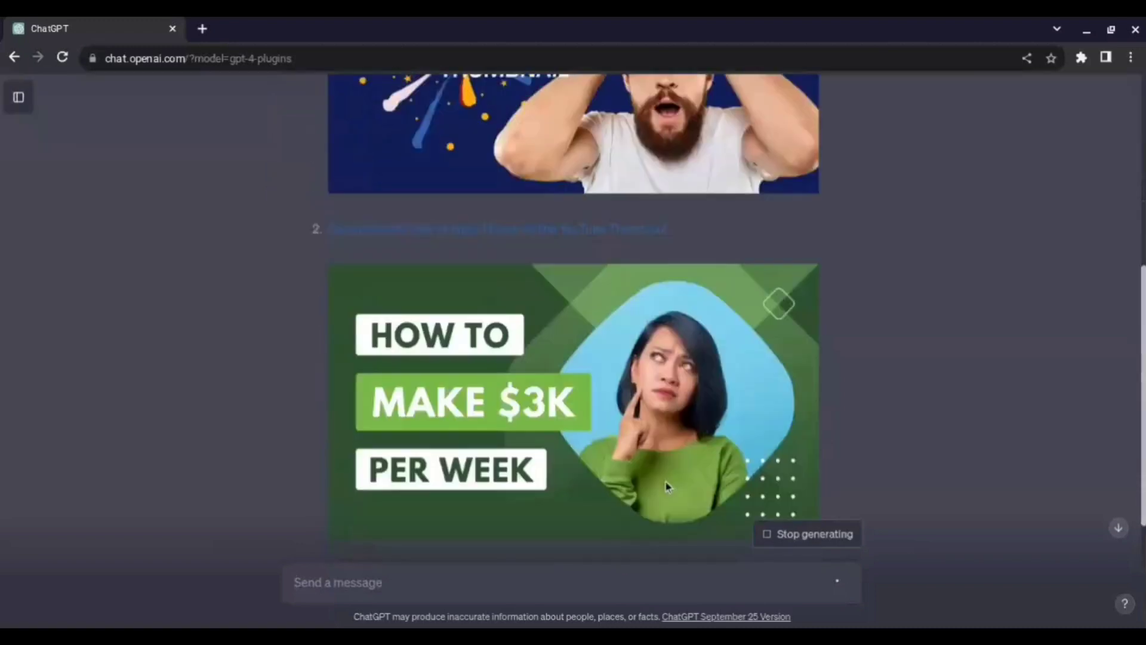
scroll(668, 486, "down", 3)
left_click(804, 533)
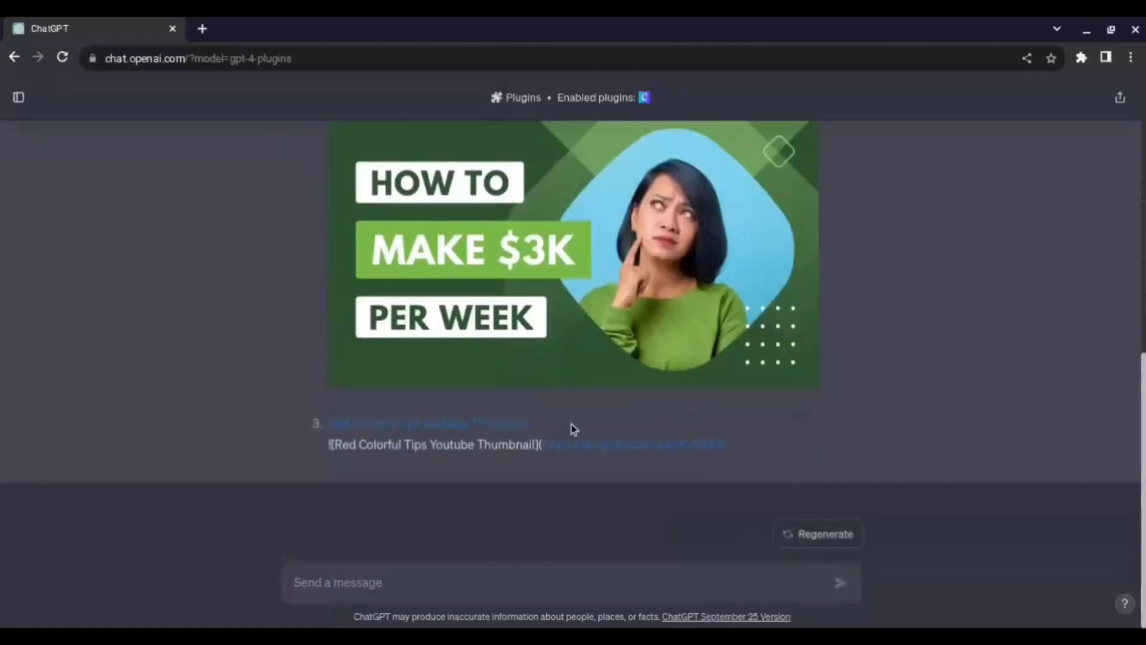
scroll(573, 429, "up", 9)
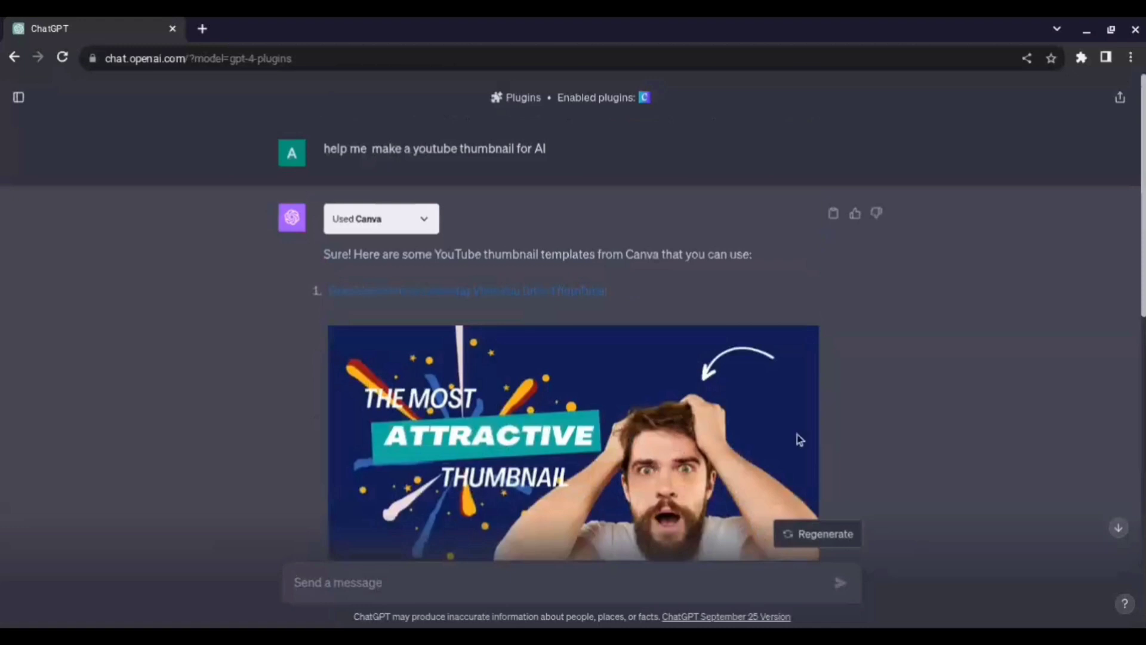